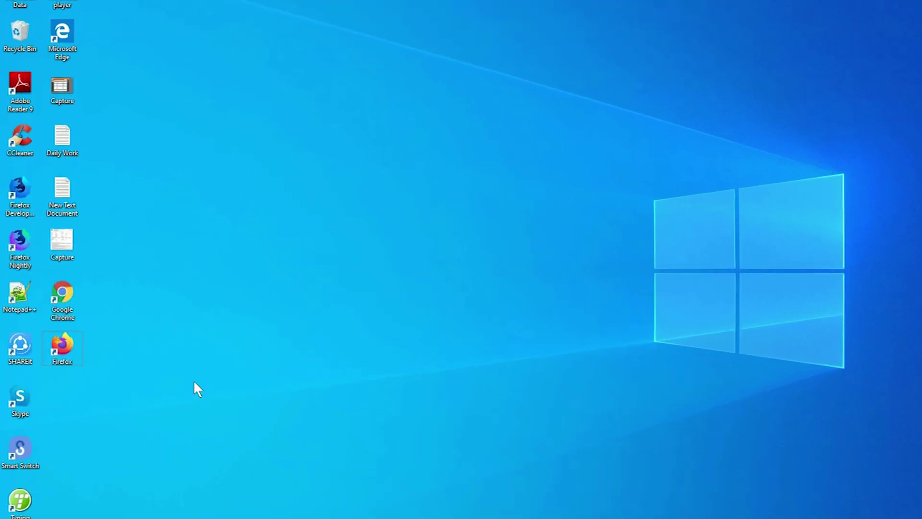
- Launch Chrome from its desktop shortcut, search Google Find My Device, and open the first result
left_click_drag(180, 405, 66, 285)
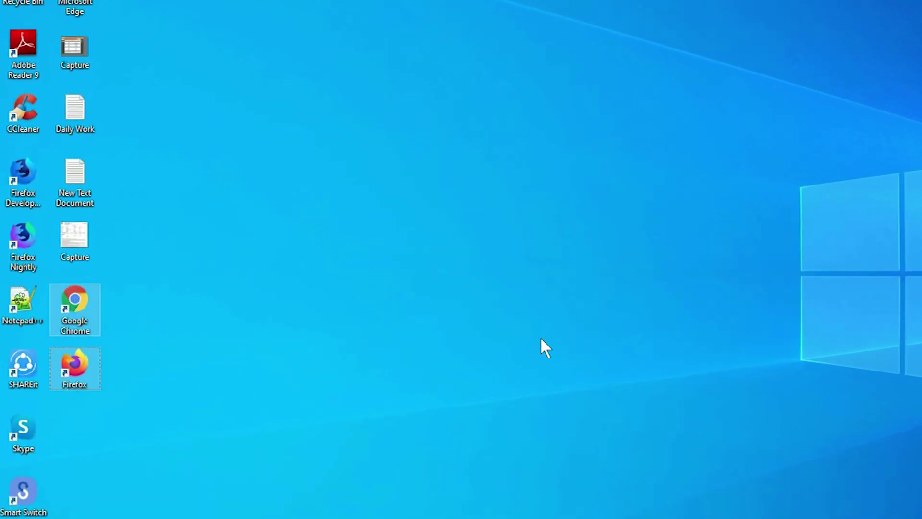
left_click(540, 339)
right_click(84, 367)
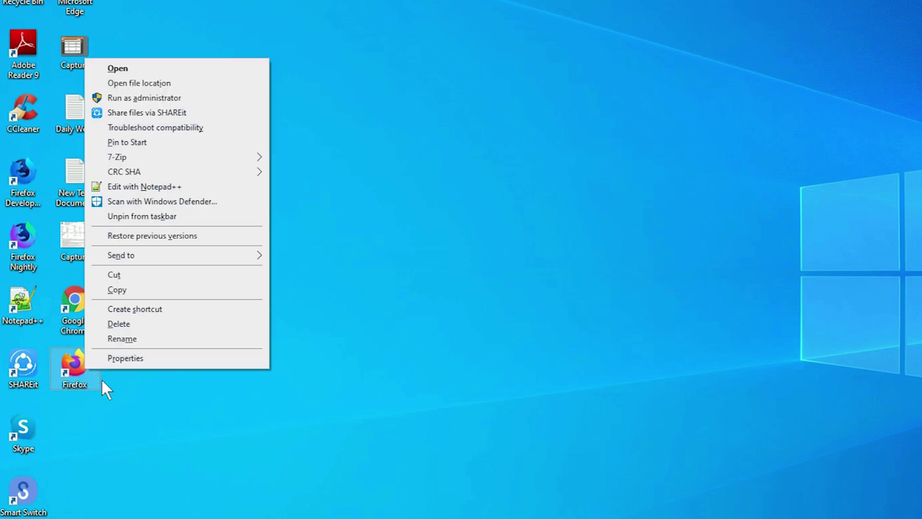
left_click(168, 67)
type("google find my device")
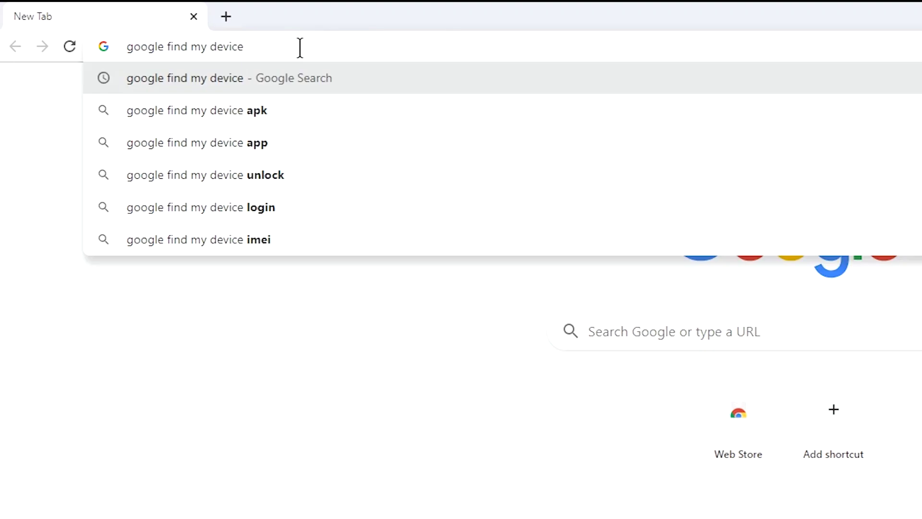
key("Return")
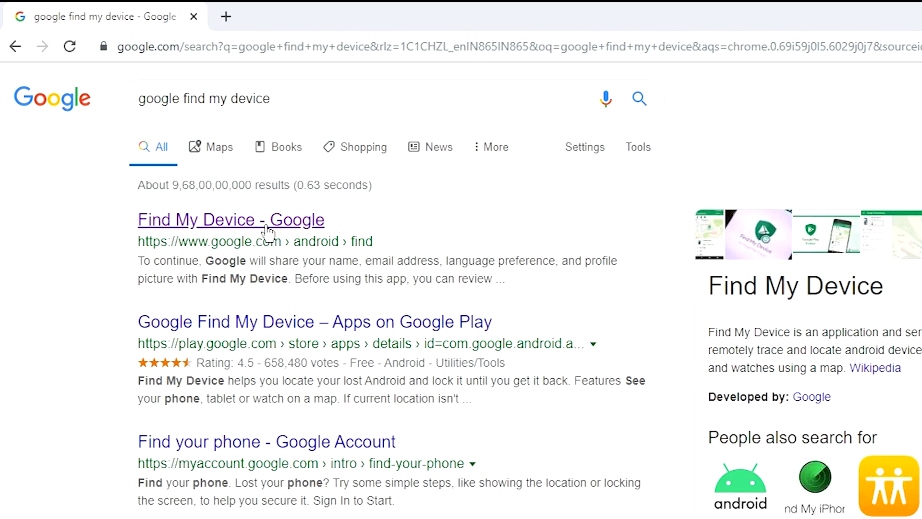
left_click(267, 225)
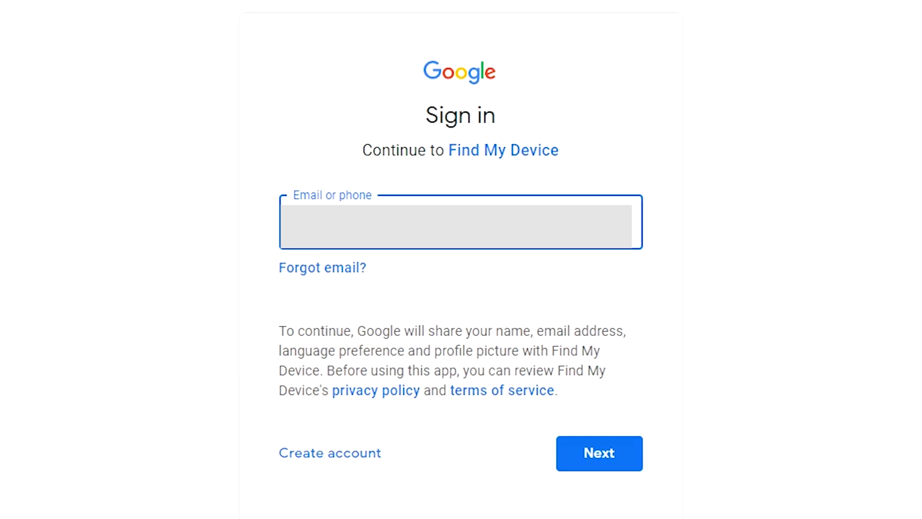
- Submit the account email to continue to the password step of sign-in
key("Return")
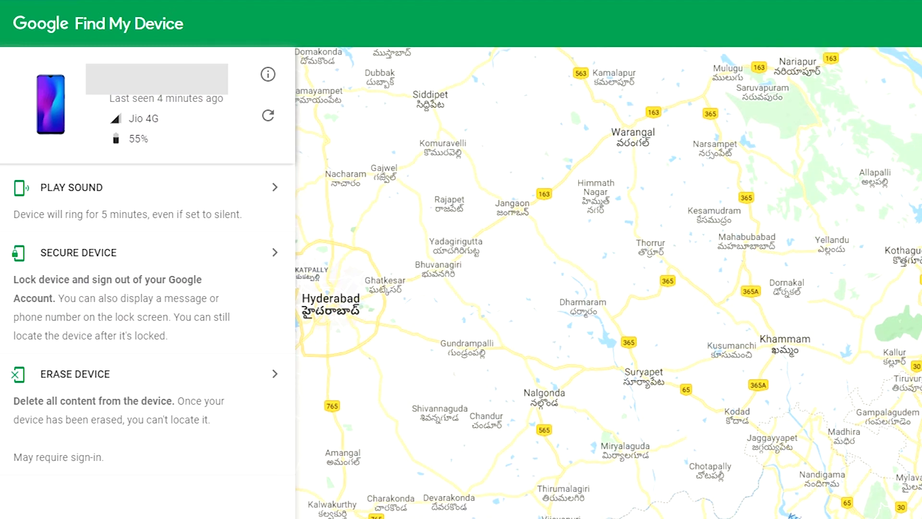
- Choose Erase Device for the phone and start it with the green Erase Device button
left_click(125, 385)
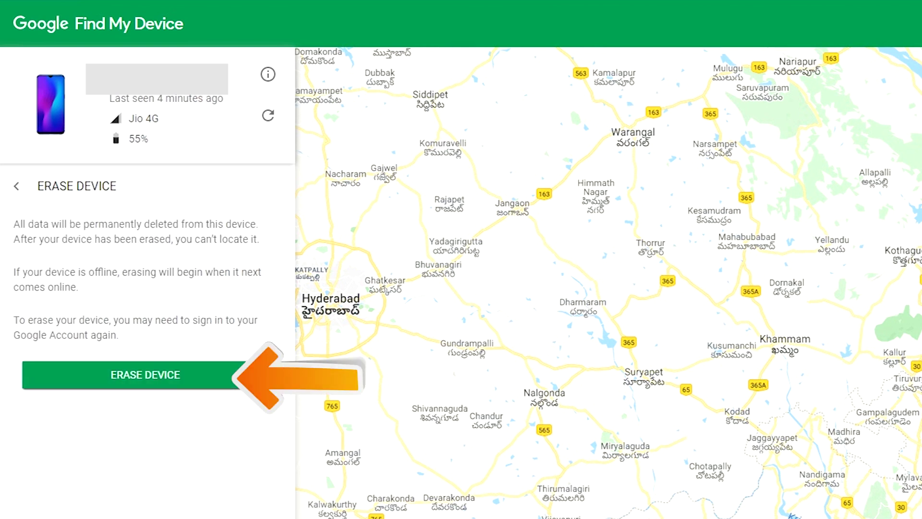
left_click(171, 380)
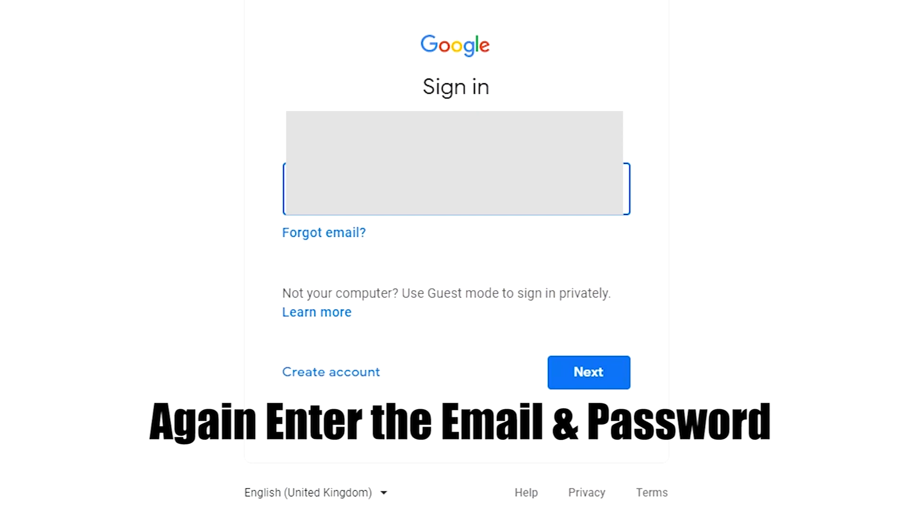
- Re-enter the account email and password, then confirm Erase in the Permanently erase dialog
key("Return")
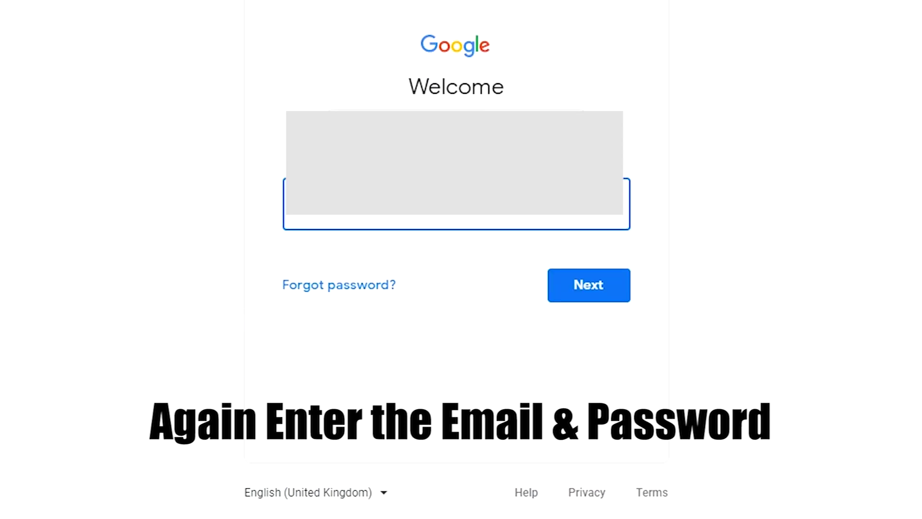
key("Return")
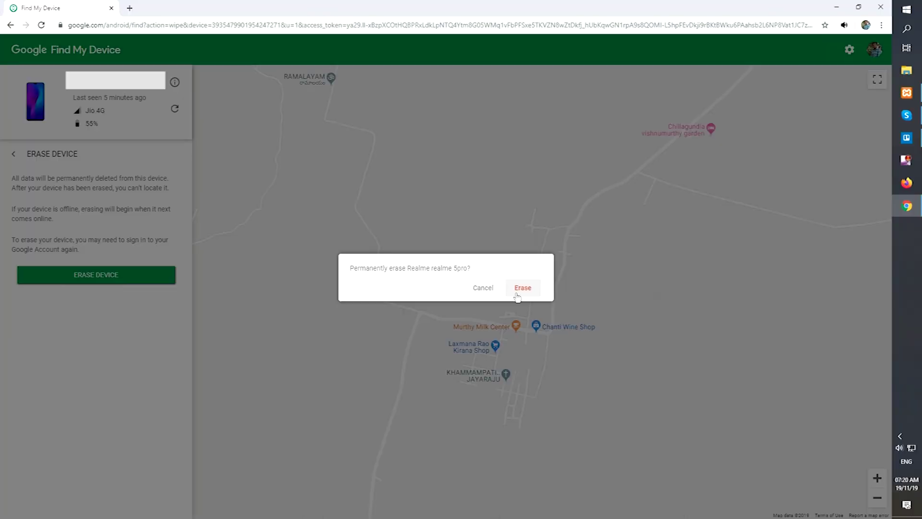
left_click(517, 293)
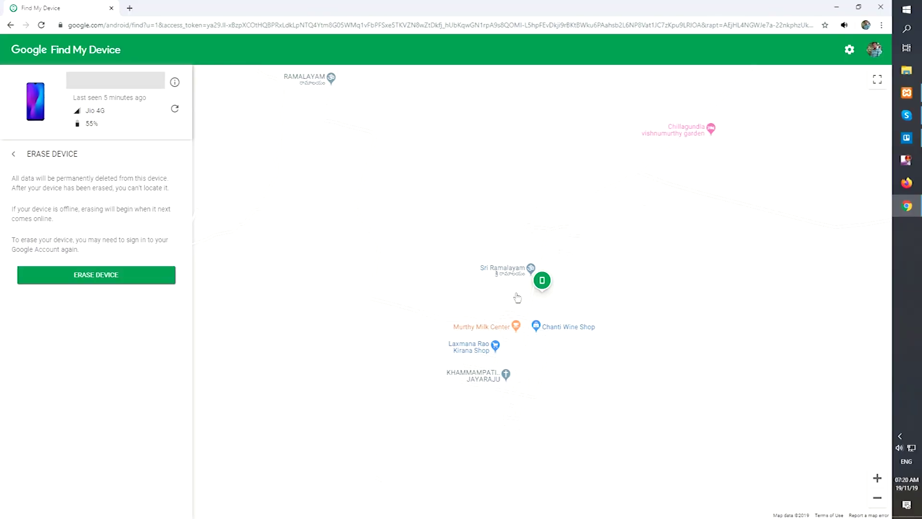